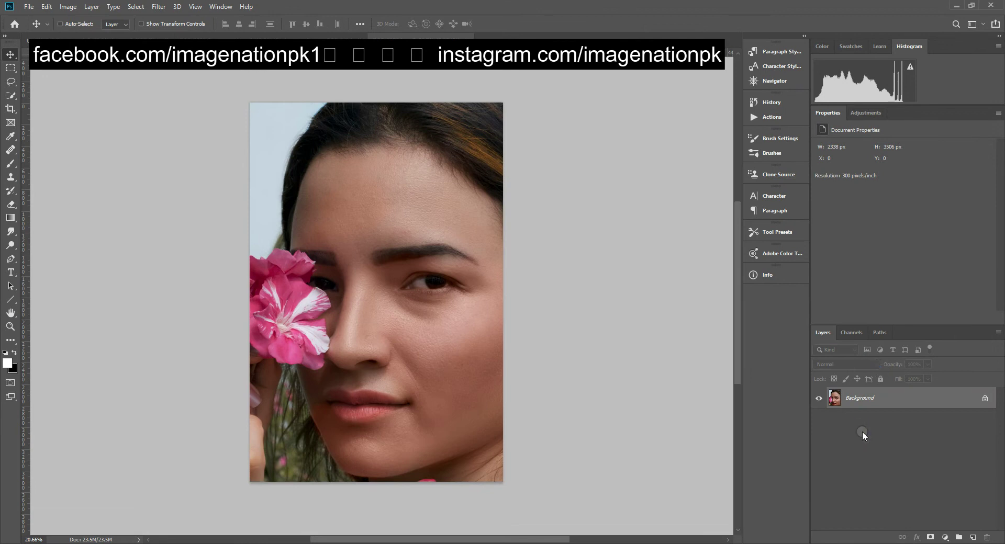
Duplicate the Background portrait layer as Layer 1.
key(ctrl+j)
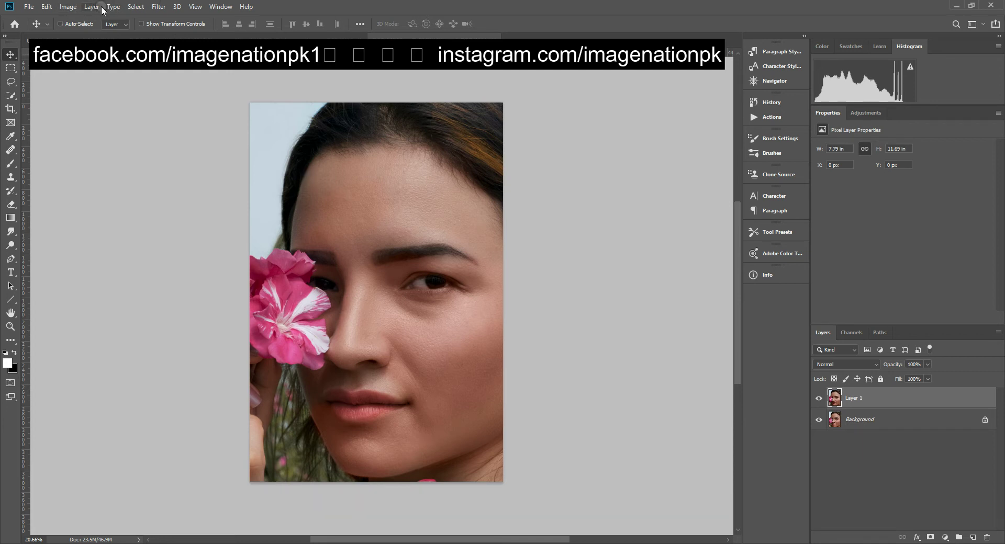
Convert Layer 1 to grayscale using the default Black and White settings.
key(ctrl+alt+shift+b)
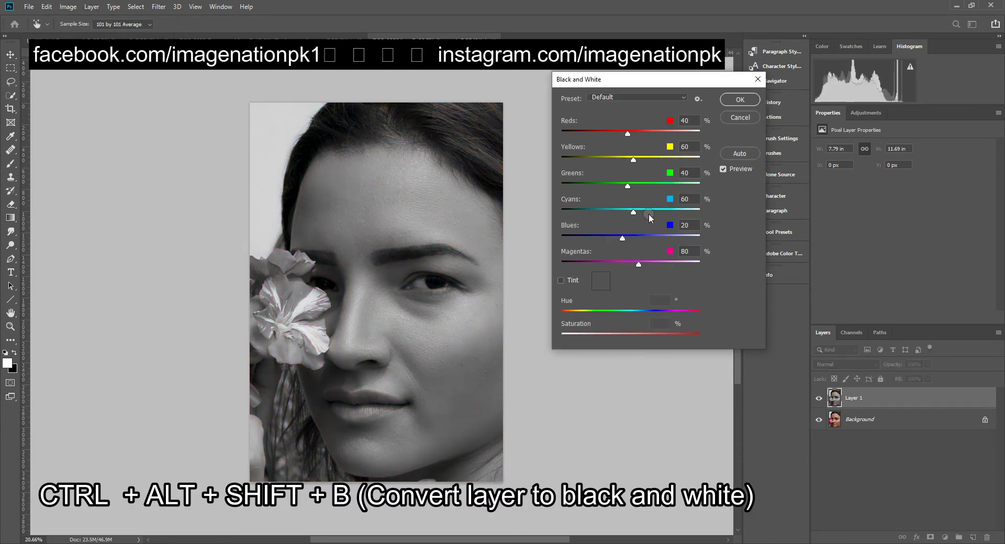
click(740, 100)
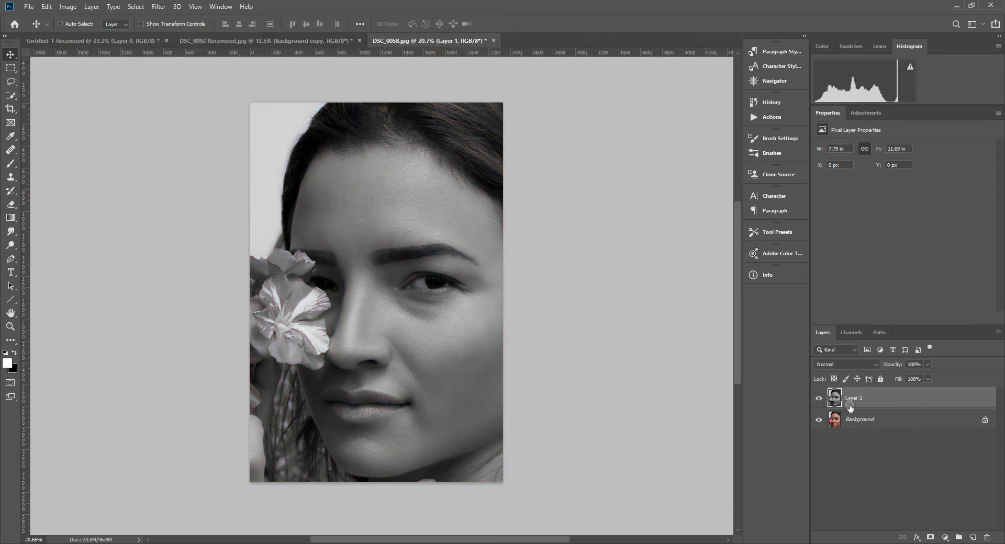
Merge Layer 1 with an inverted Difference-blended copy into a negative-looking layer, then duplicate it.
key(ctrl+j)
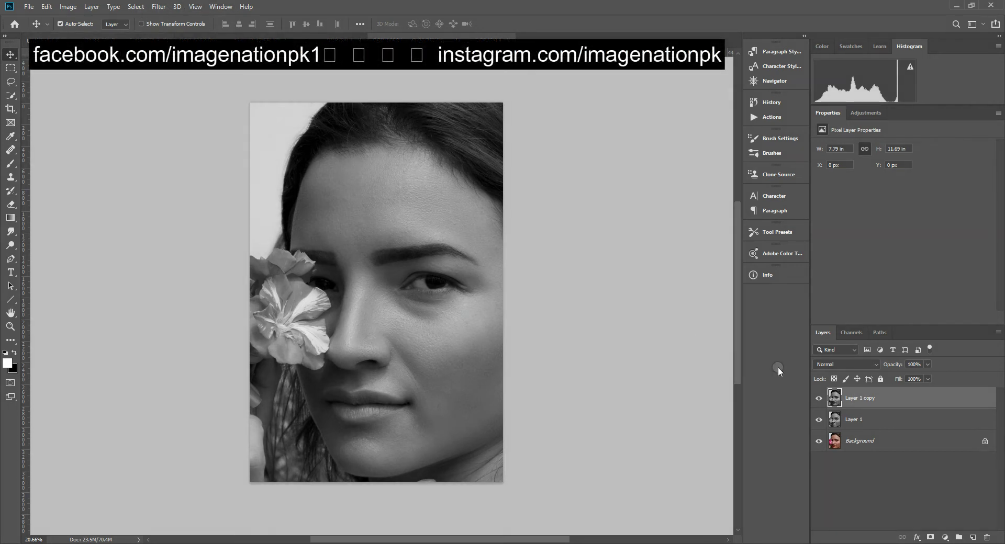
click(836, 362)
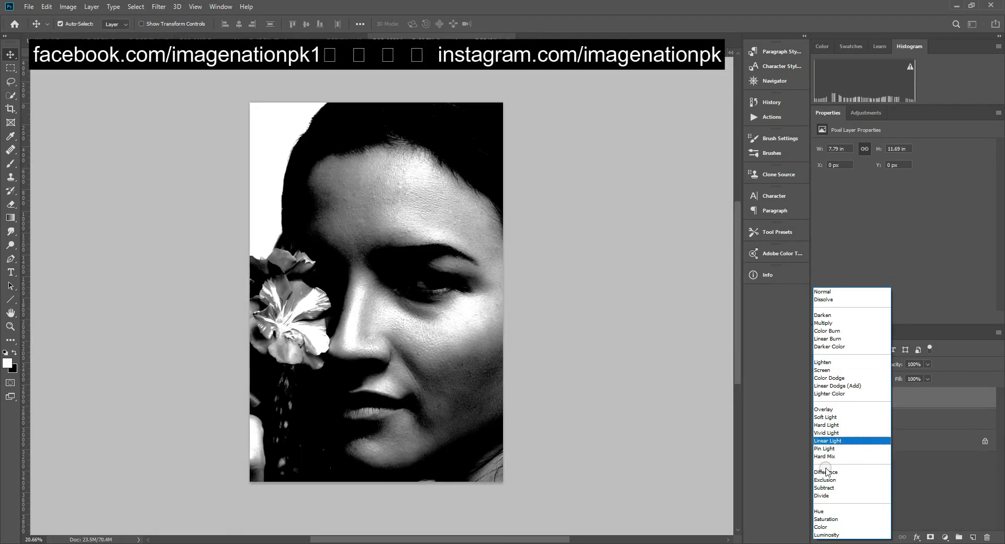
click(826, 471)
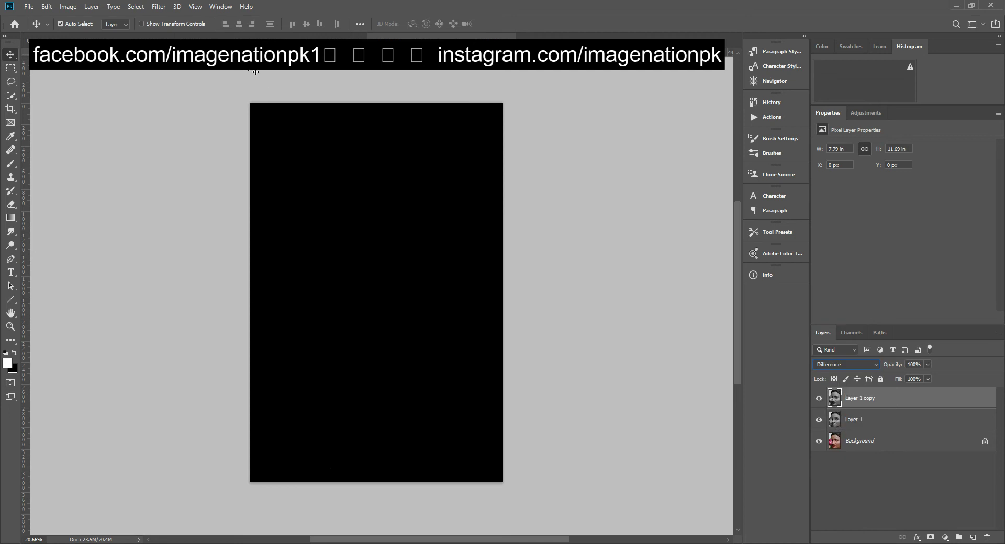
key(ctrl+i)
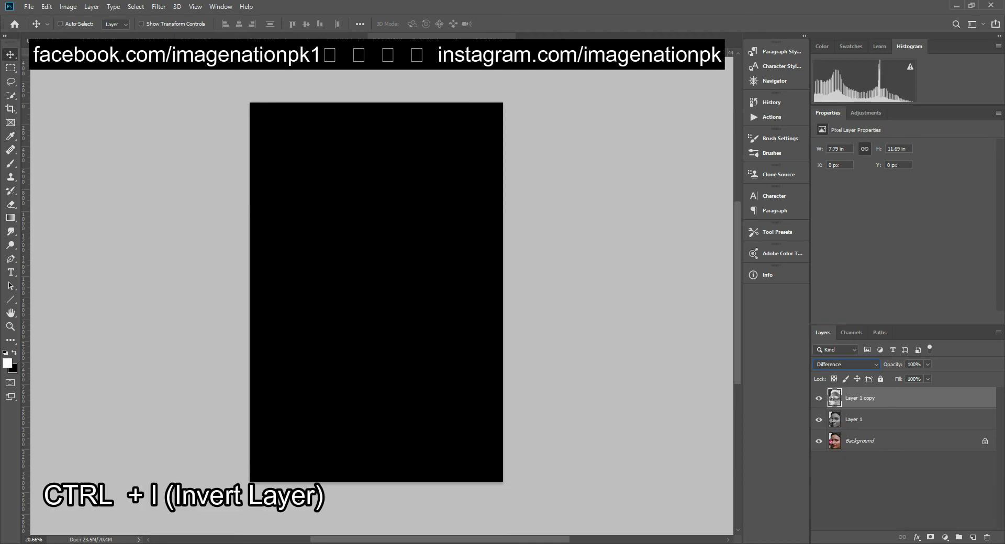
click(855, 420)
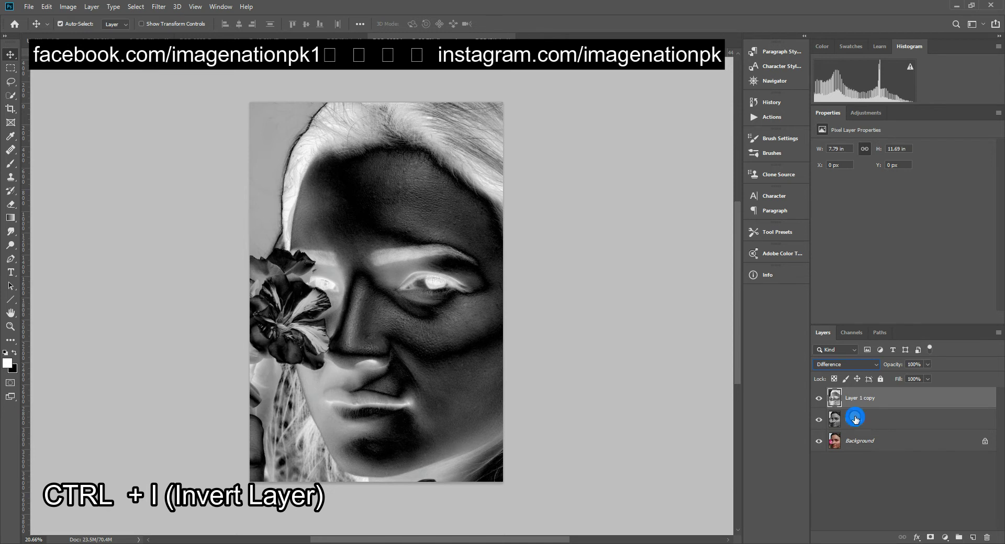
right_click(855, 417)
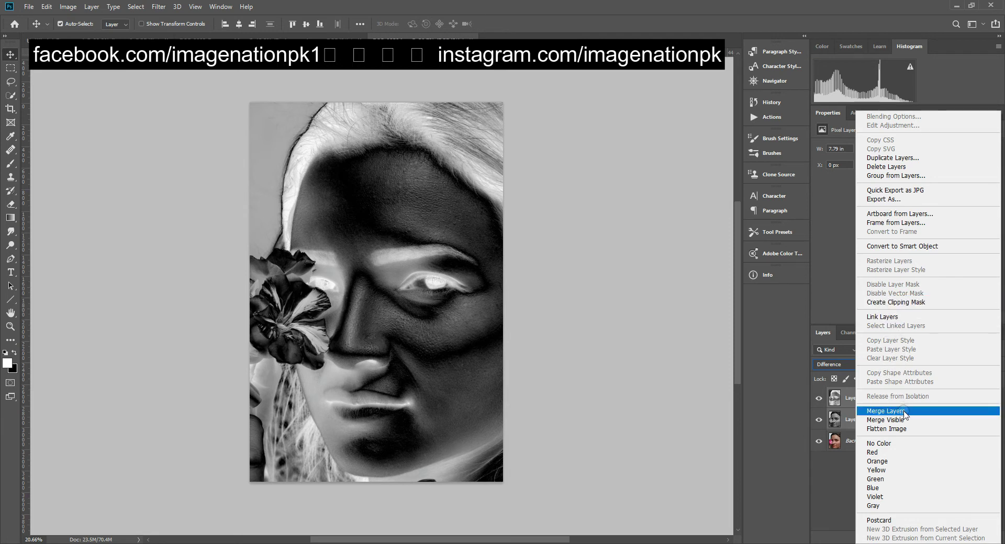
click(900, 411)
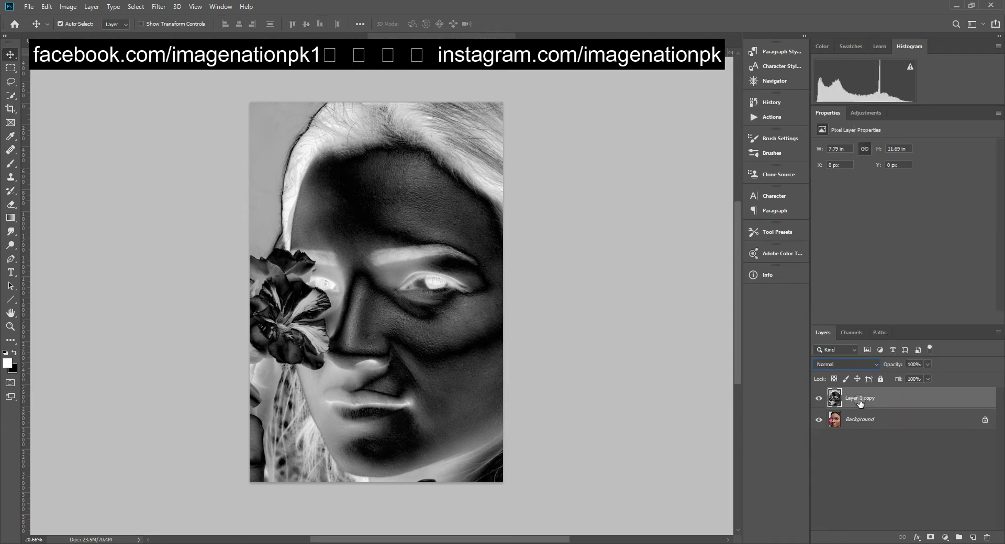
key(ctrl+j)
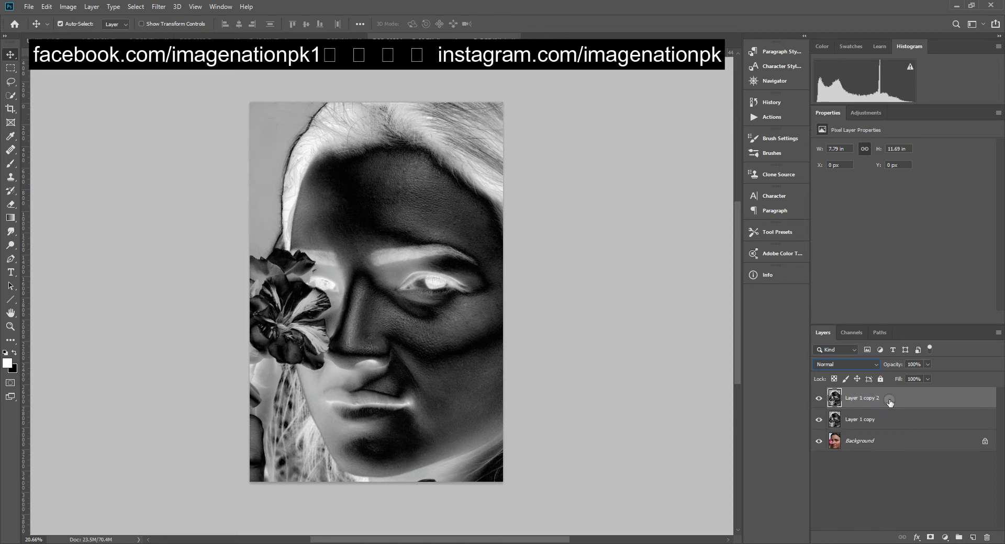
Set the new copy to Difference, invert it, and merge it with Layer 1 copy for an embossed face.
click(830, 367)
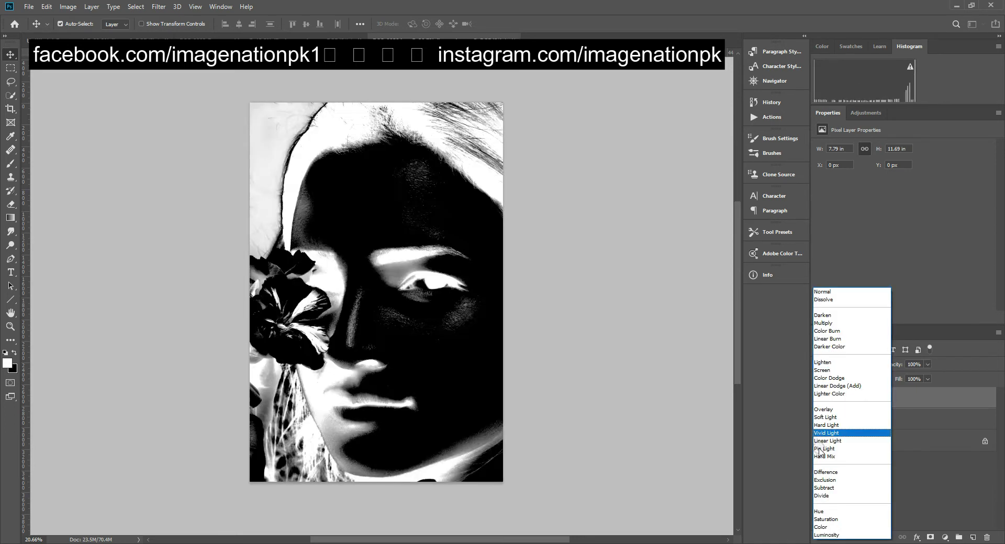
click(827, 472)
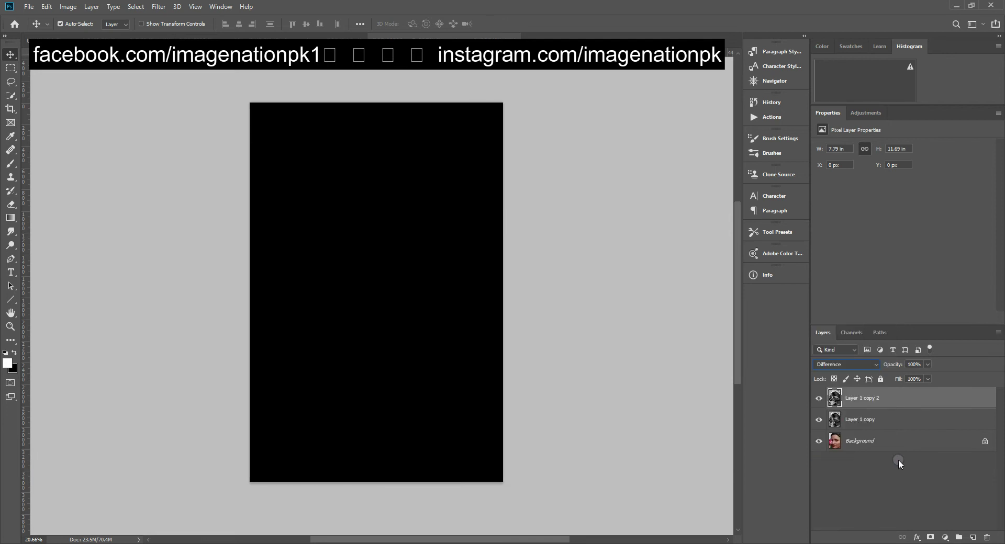
key(ctrl+i)
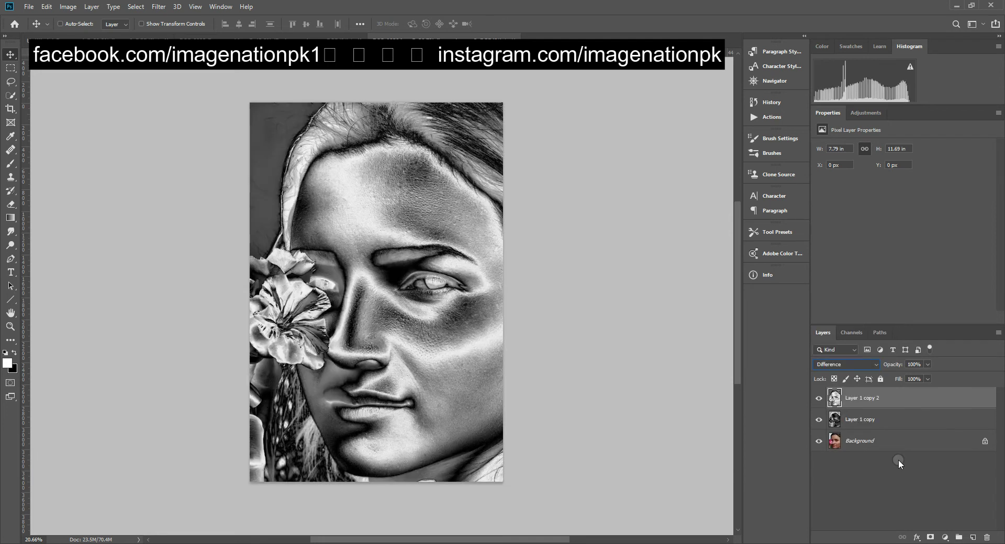
shift+click(879, 428)
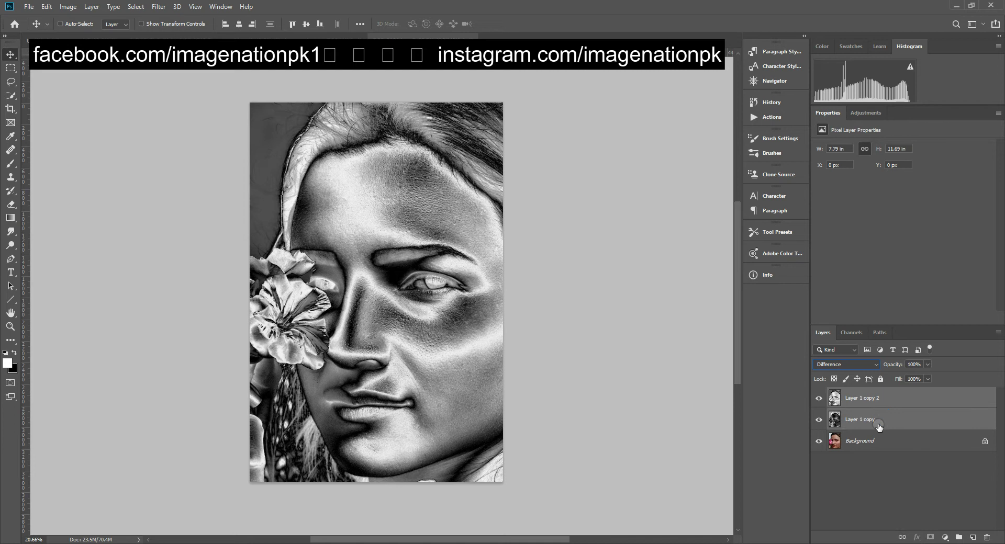
right_click(879, 427)
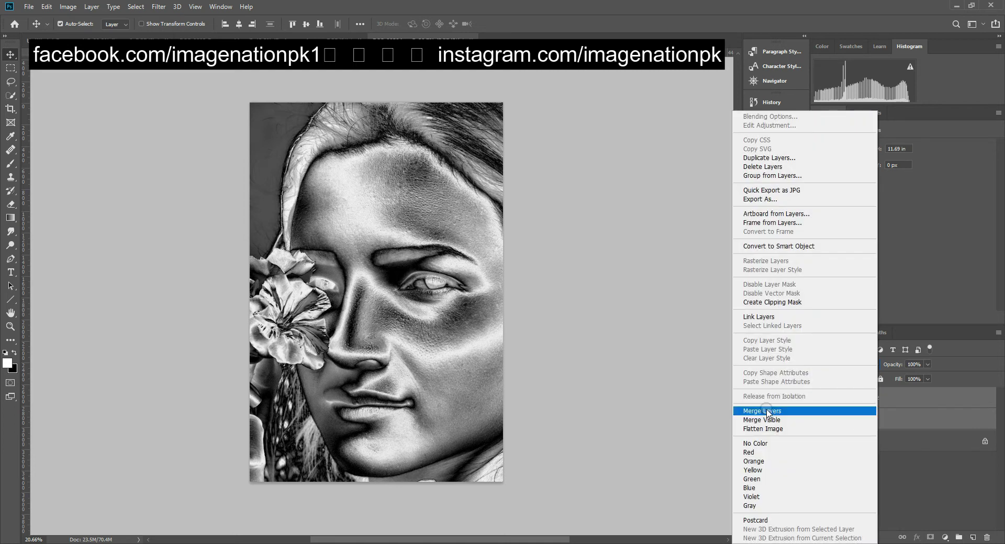
click(767, 410)
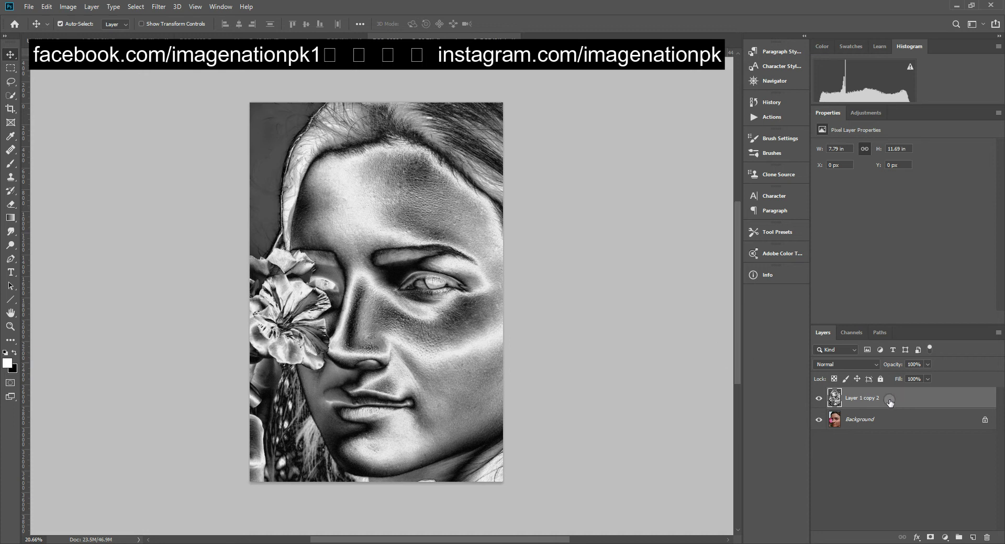
Add a Gradient Map adjustment layer using the Orange, Yellow, Orange gradient preset.
click(872, 113)
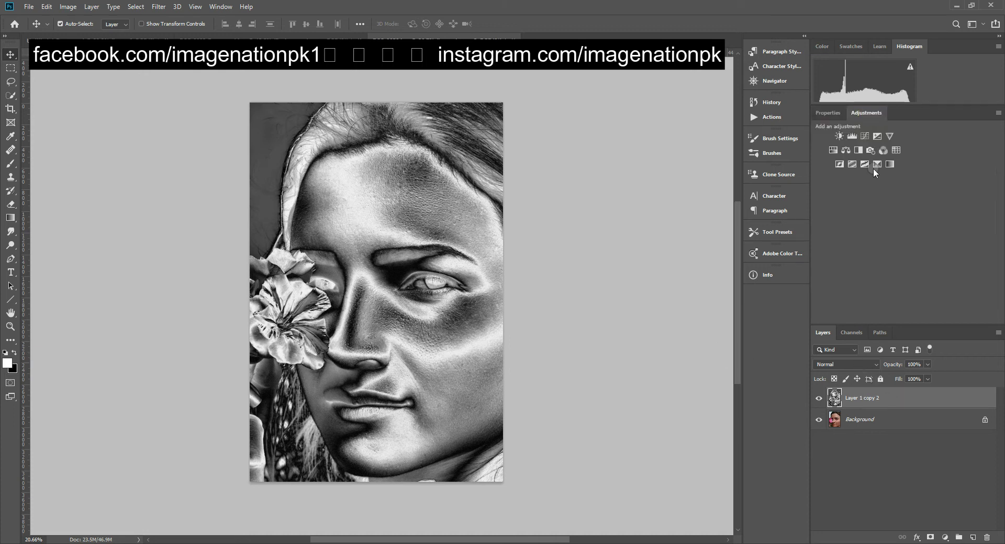
click(888, 164)
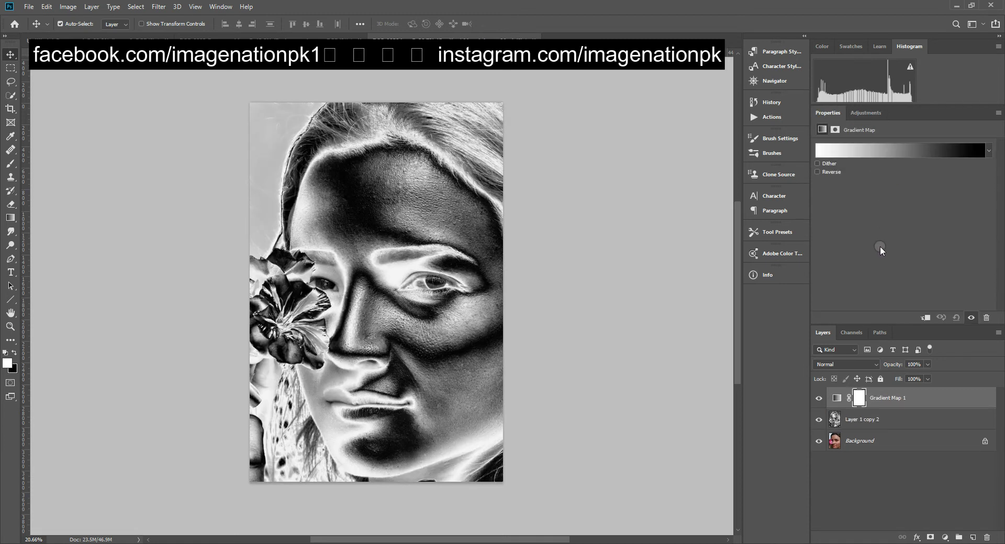
click(854, 151)
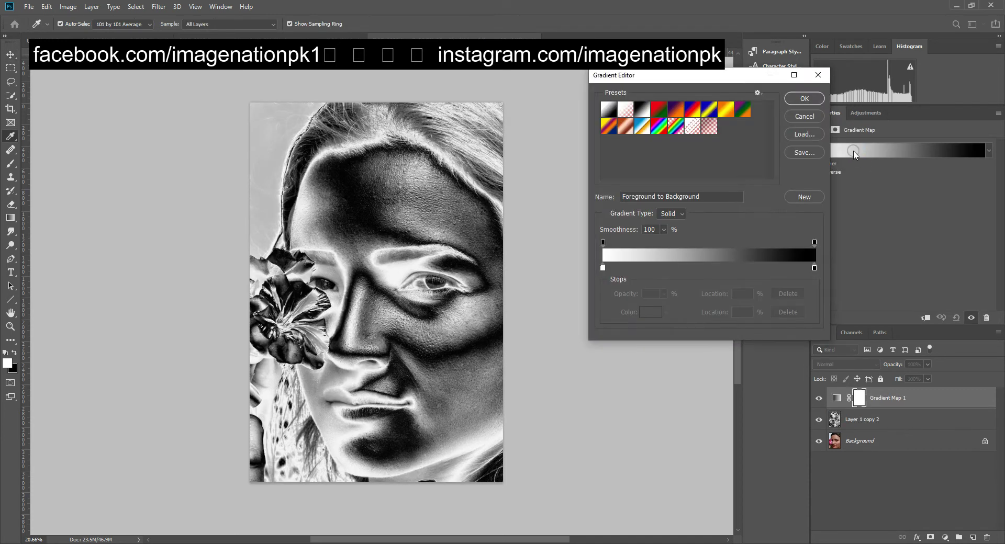
click(726, 110)
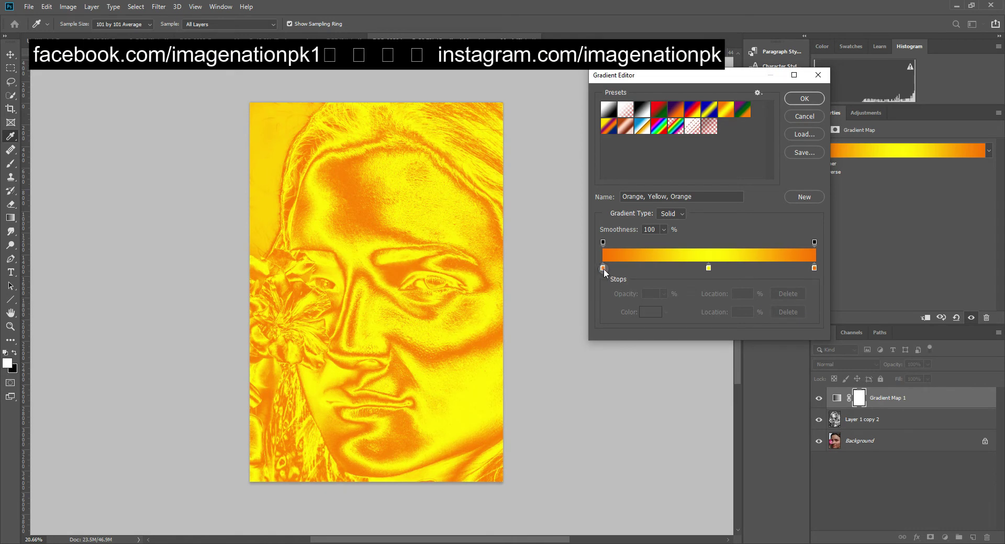
Change the gradient's left stop to a darker burnt orange.
double_click(603, 268)
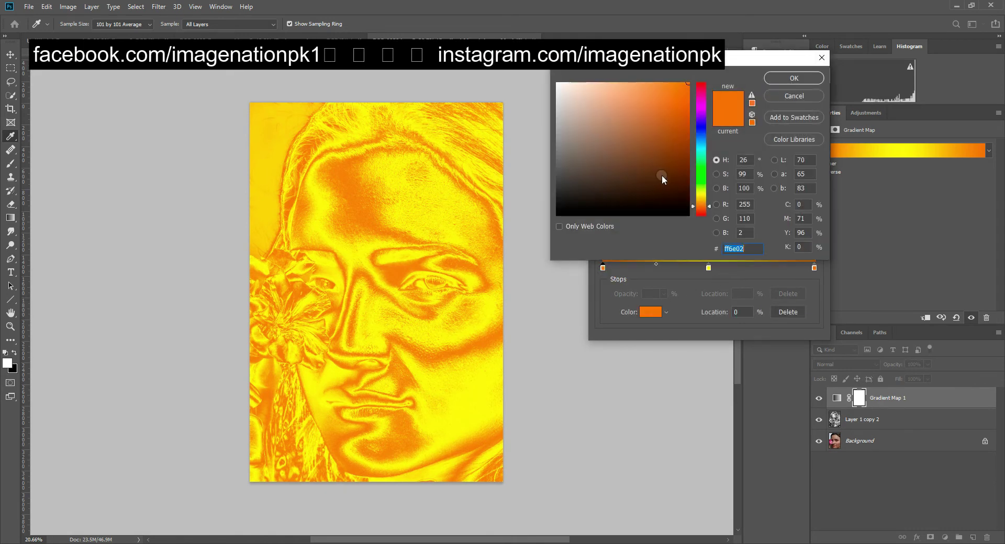
drag(661, 178, 674, 102)
mouse_move(674, 106)
mouse_down()
mouse_move(673, 128)
mouse_move(676, 114)
mouse_up()
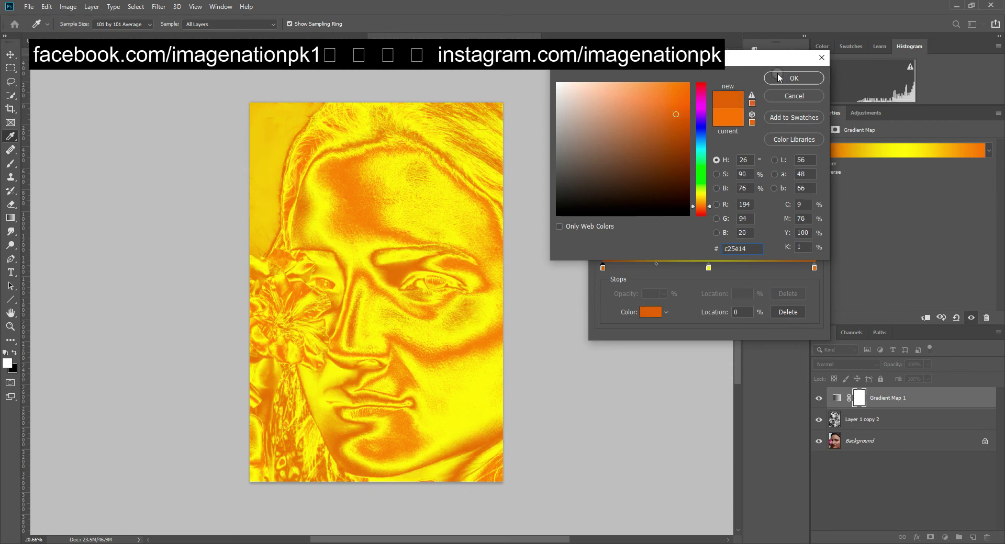
click(794, 78)
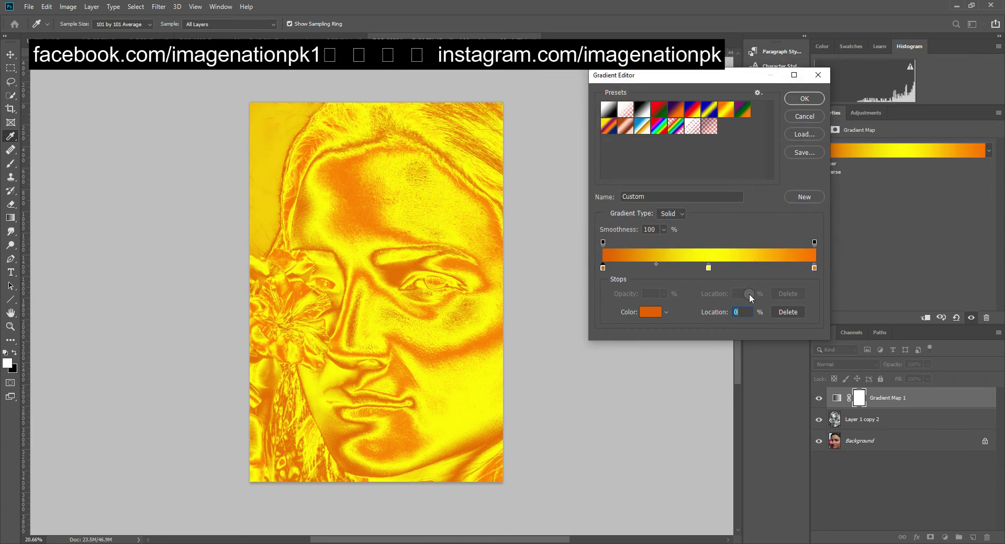
Set the gradient's middle stop to a warm orange, #e0a119.
double_click(708, 268)
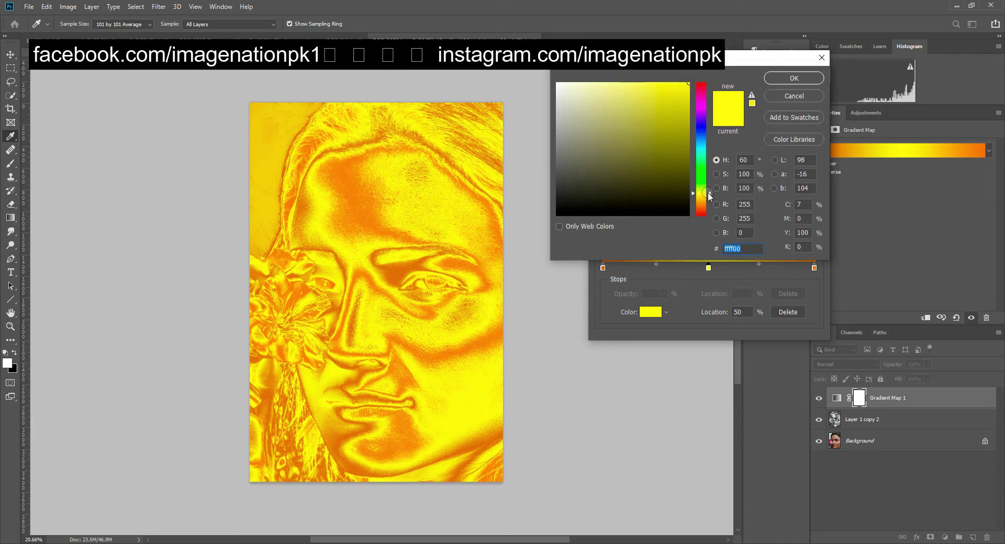
drag(706, 197, 709, 203)
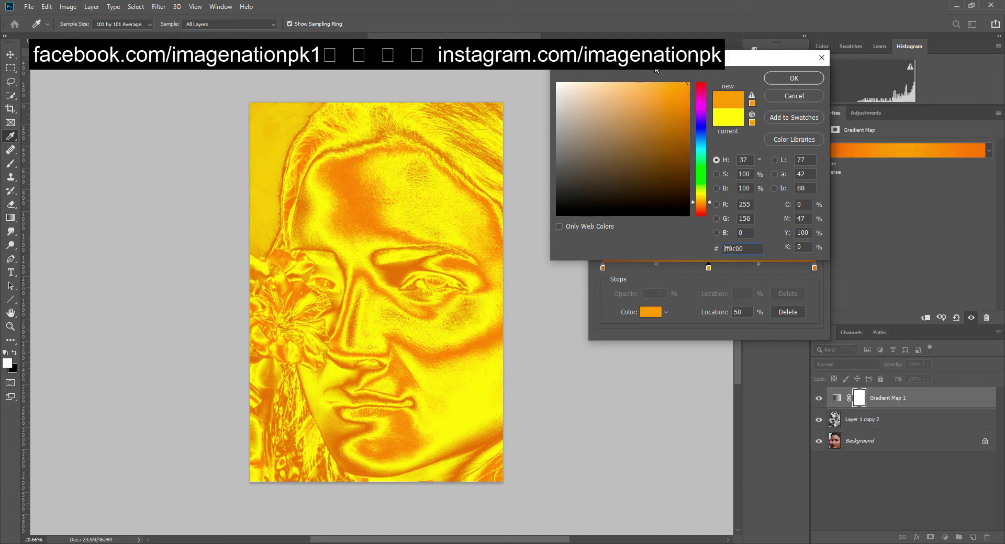
click(672, 113)
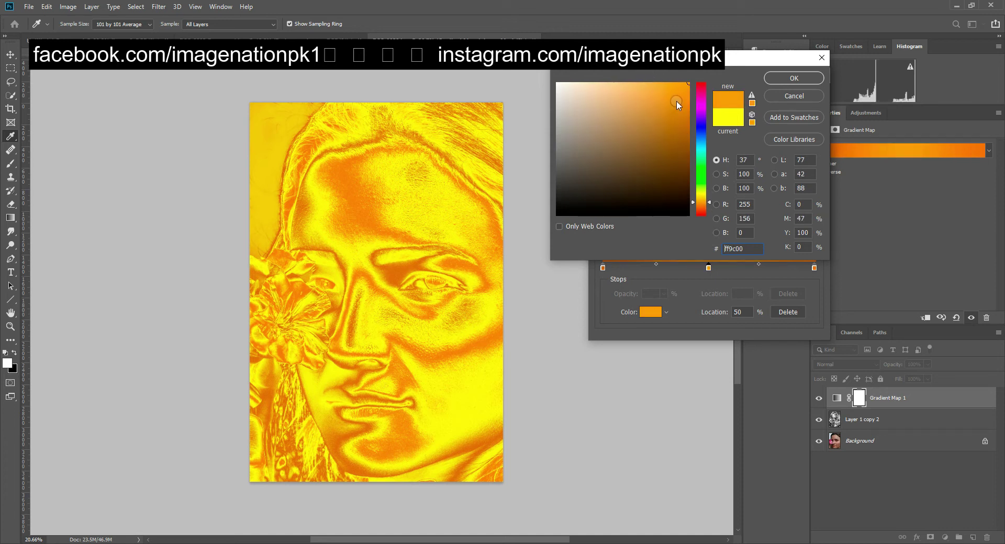
click(665, 103)
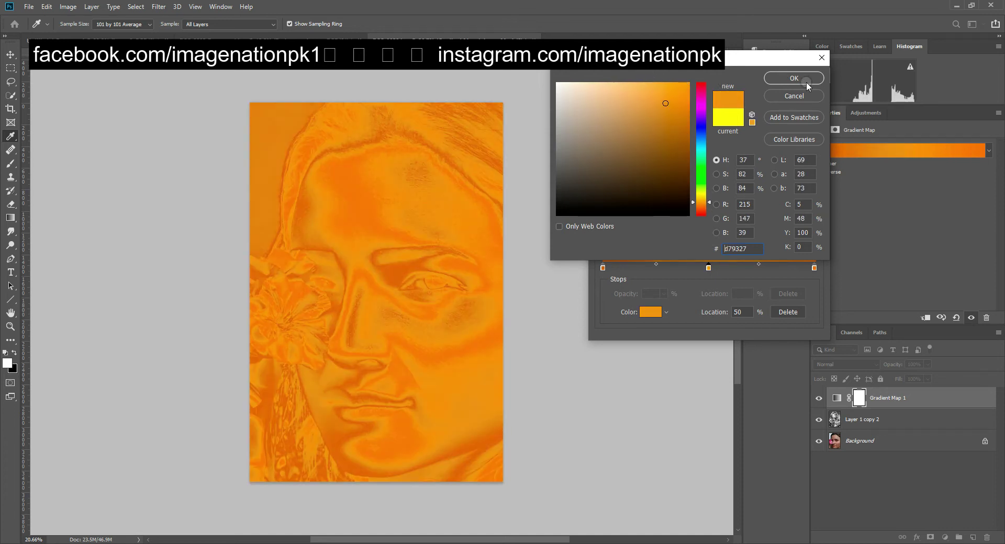
click(670, 104)
drag(695, 202, 694, 202)
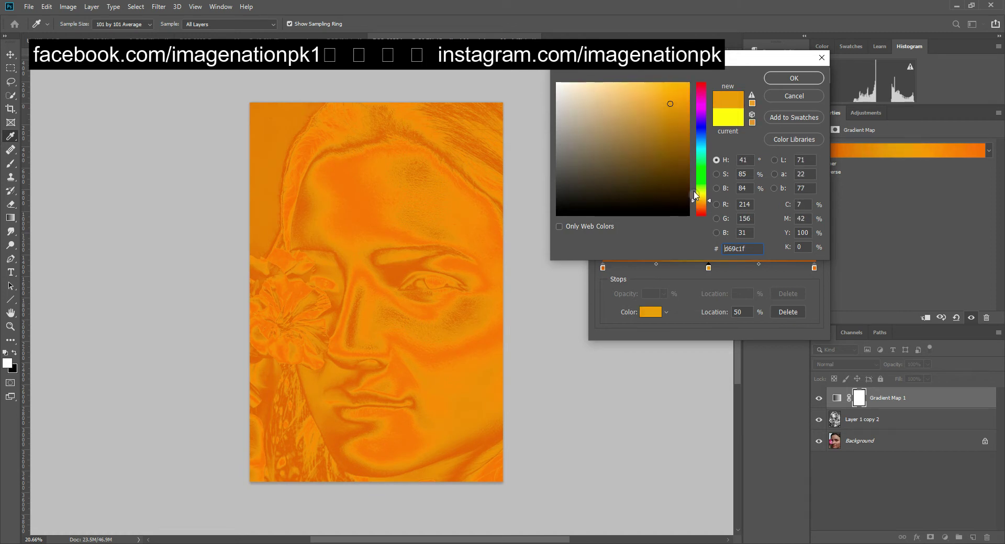
click(670, 103)
drag(670, 103, 676, 99)
click(674, 98)
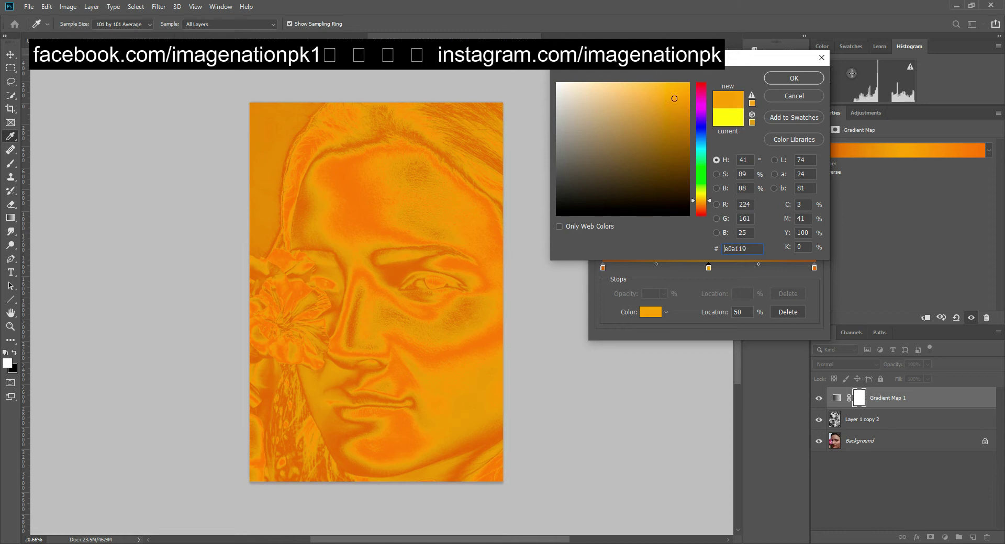
click(804, 77)
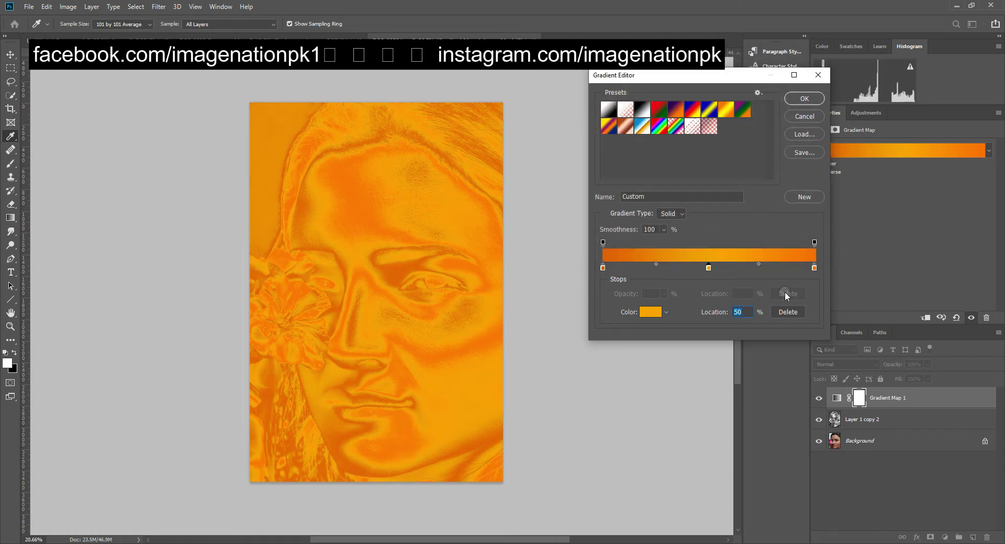
Set the gradient's right stop to pale golden yellow, #f4d56a.
click(814, 267)
double_click(815, 267)
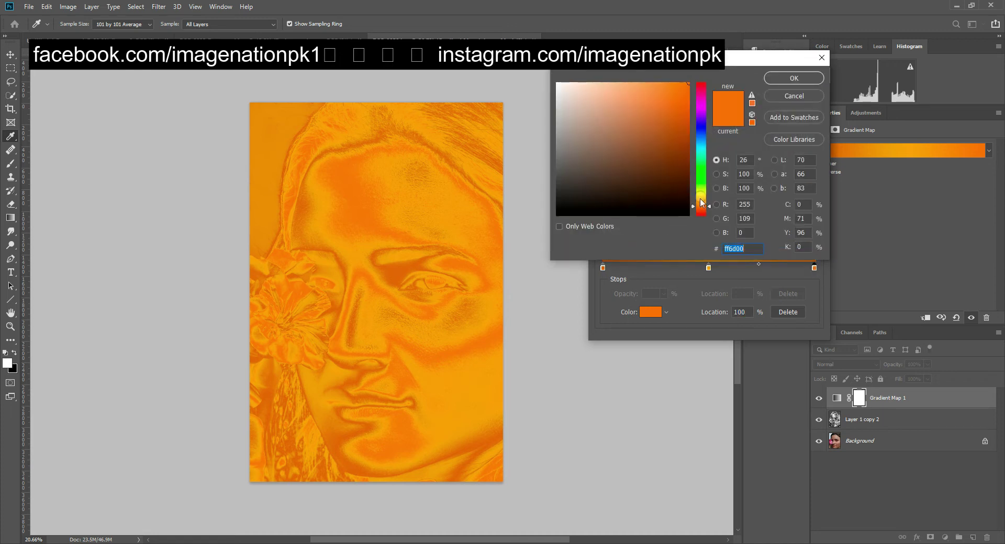
click(643, 92)
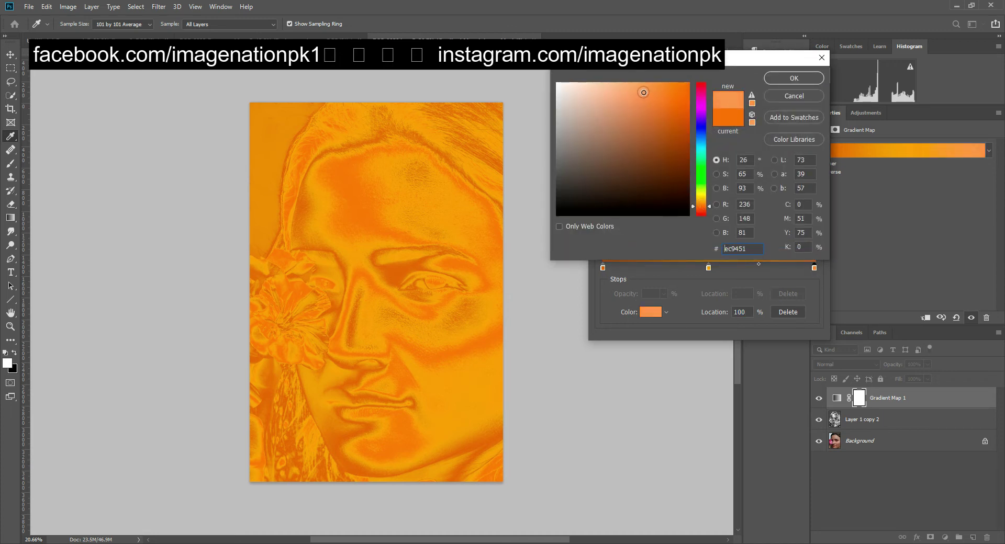
drag(693, 207, 693, 200)
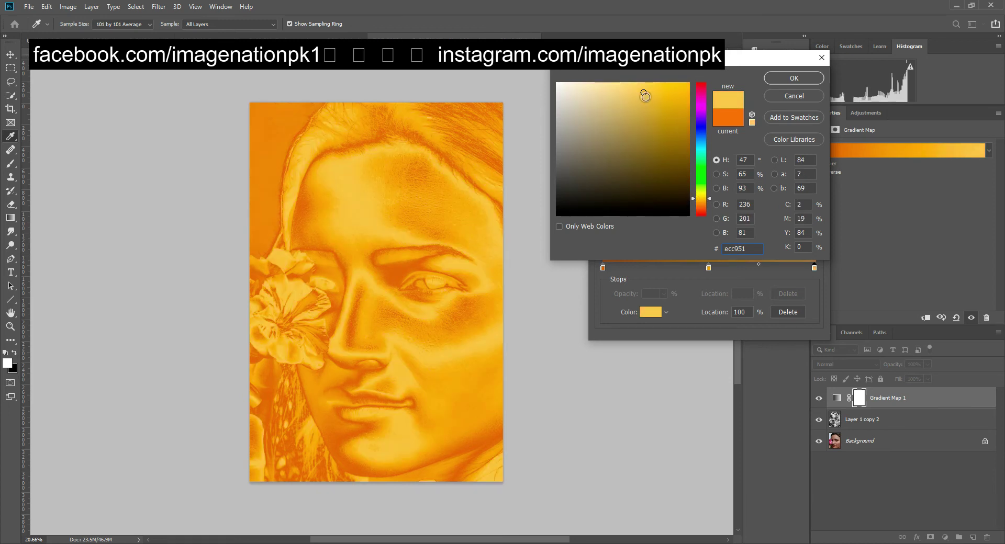
click(631, 90)
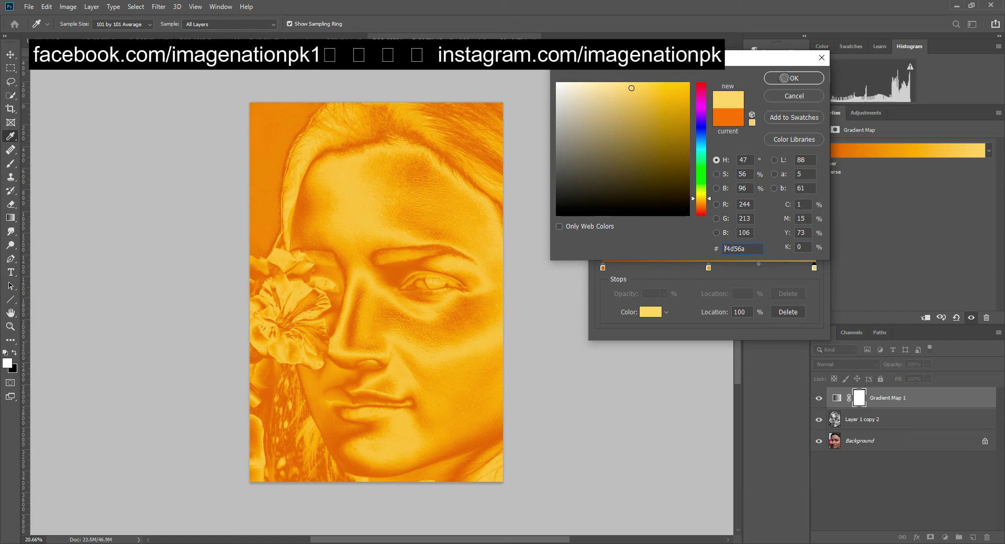
click(785, 79)
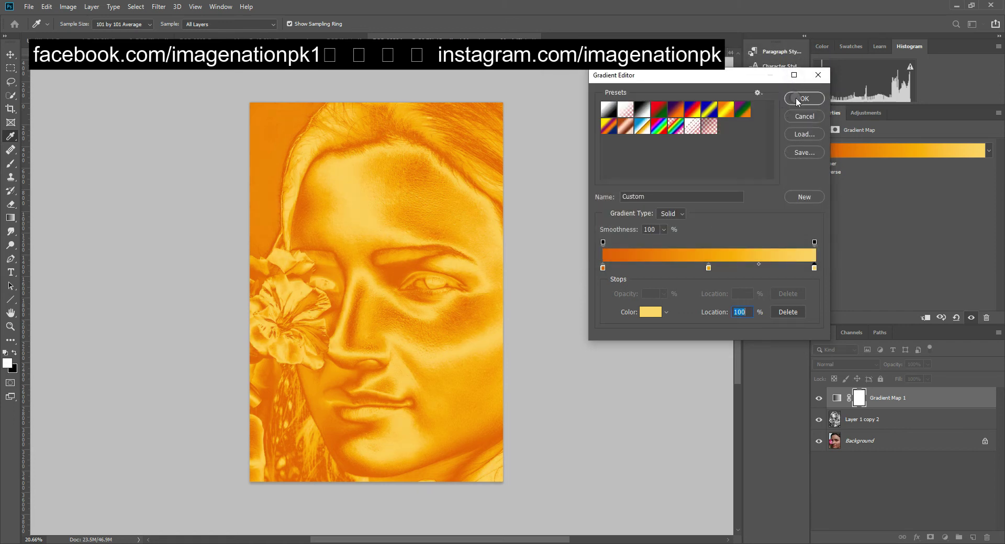
Accept the gradient and convert Gradient Map 1 plus Layer 1 copy 2 into one smart object.
click(797, 98)
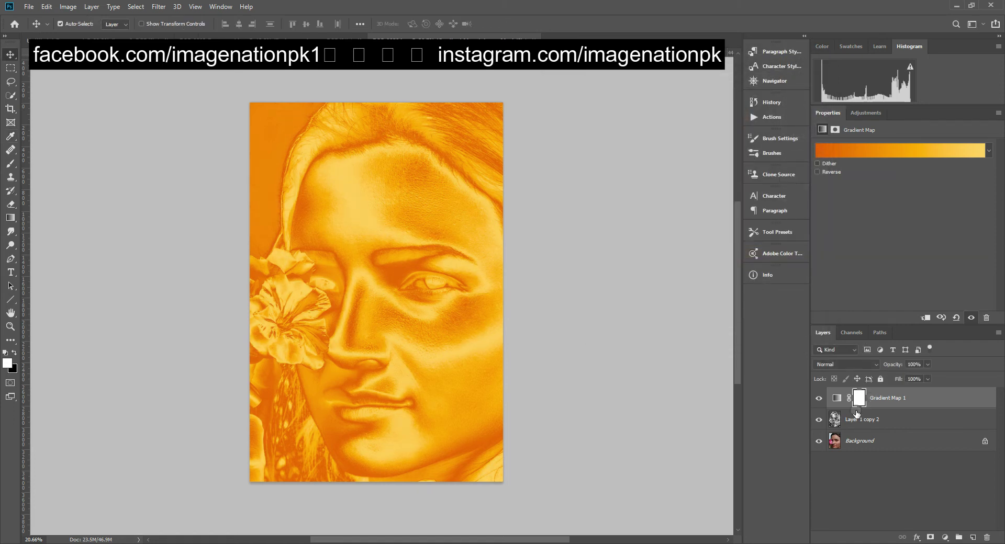
click(877, 428)
right_click(878, 428)
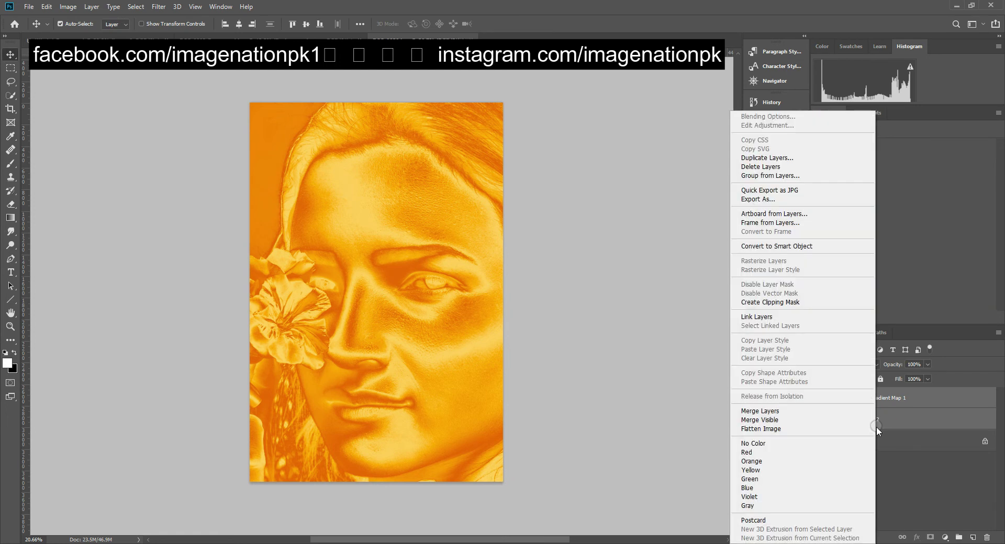
click(789, 250)
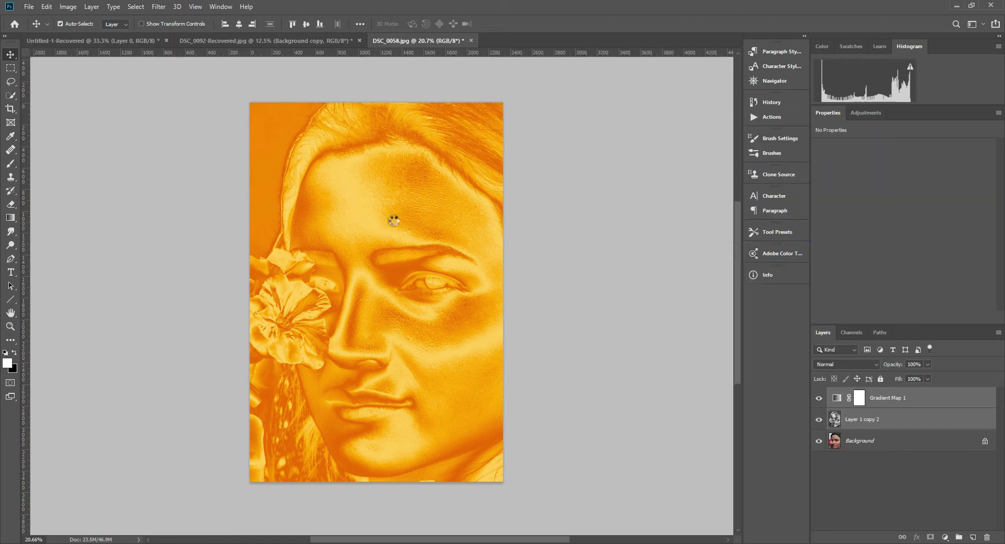
Apply a Surface Blur smart filter with Radius 10 and Threshold 20.
click(160, 7)
mouse_move(204, 135)
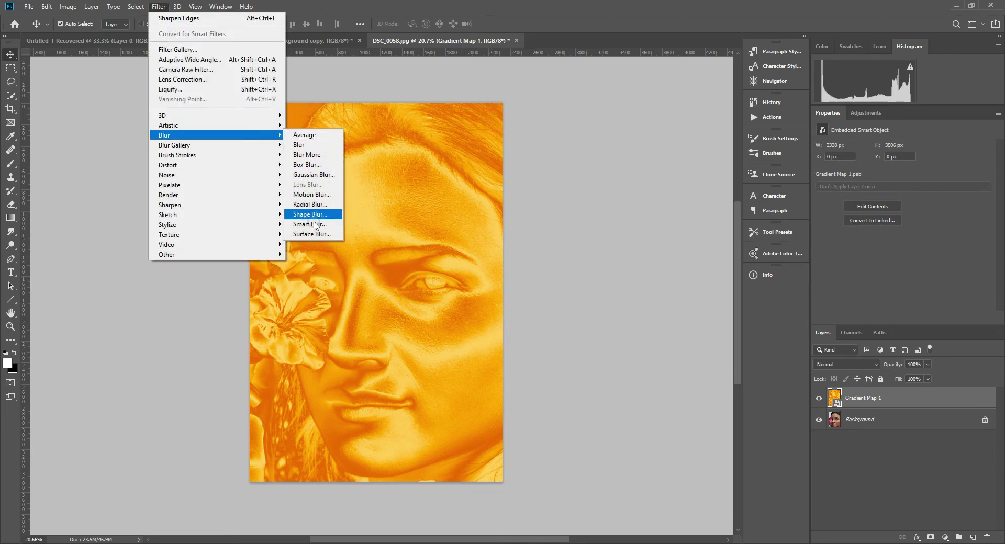
click(311, 234)
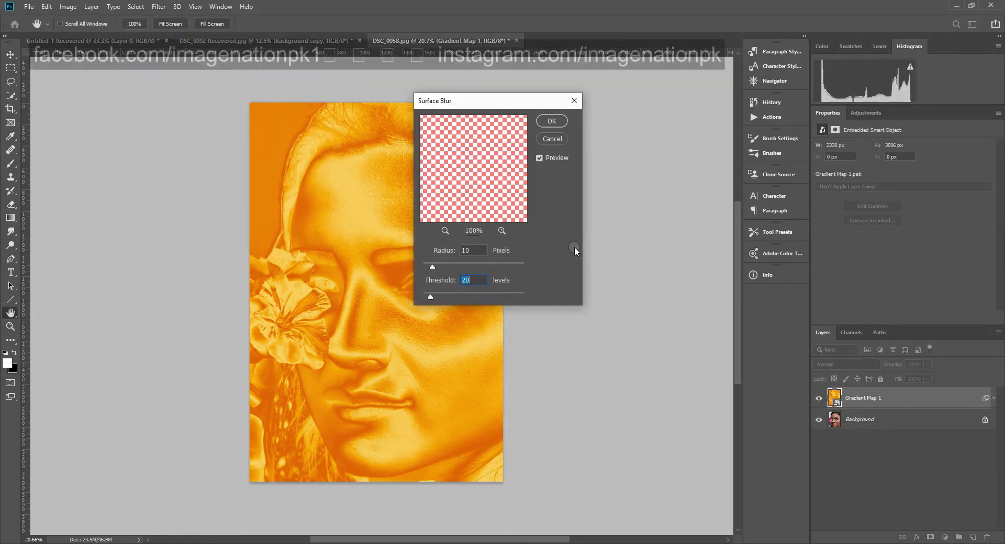
click(475, 282)
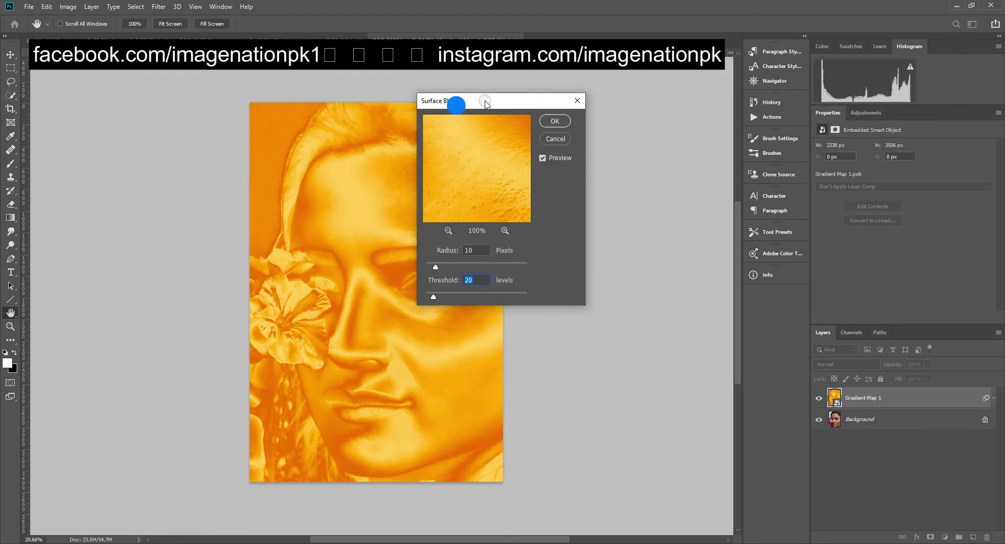
drag(456, 104, 575, 92)
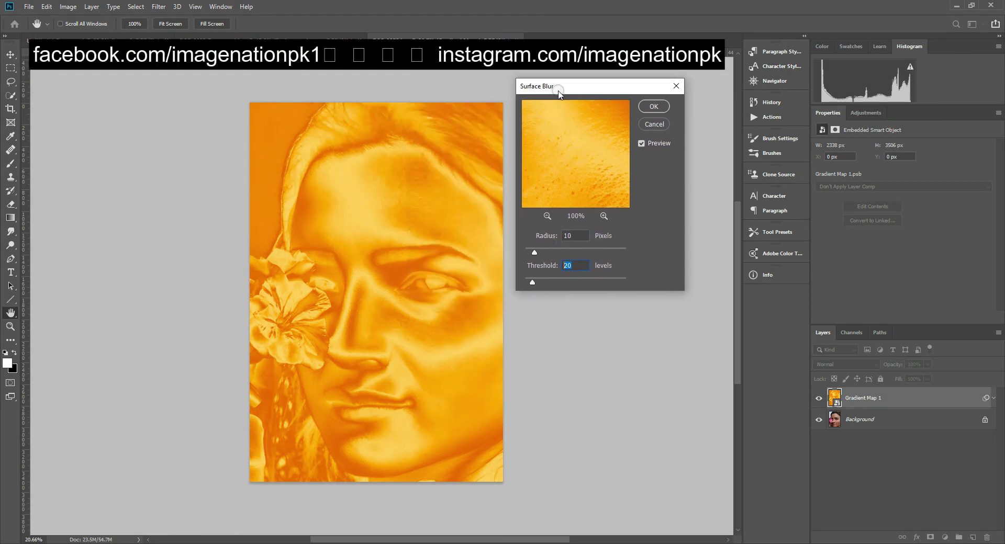
click(669, 109)
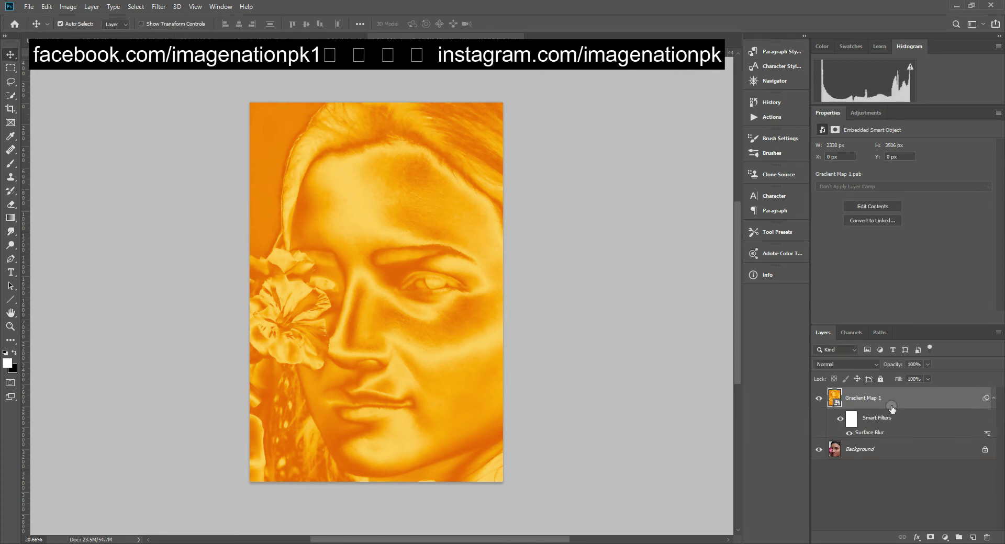
click(162, 10)
mouse_move(168, 224)
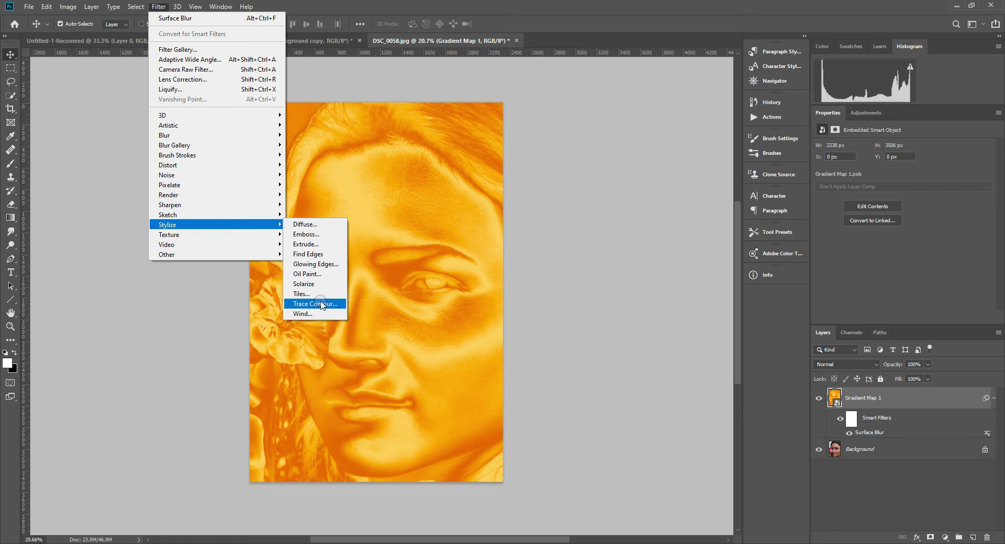
Add Oil Paint: Stylization 2.0, Cleanliness 1.5, Scale 0.8, Bristle Detail 10, Shine 0.
click(309, 273)
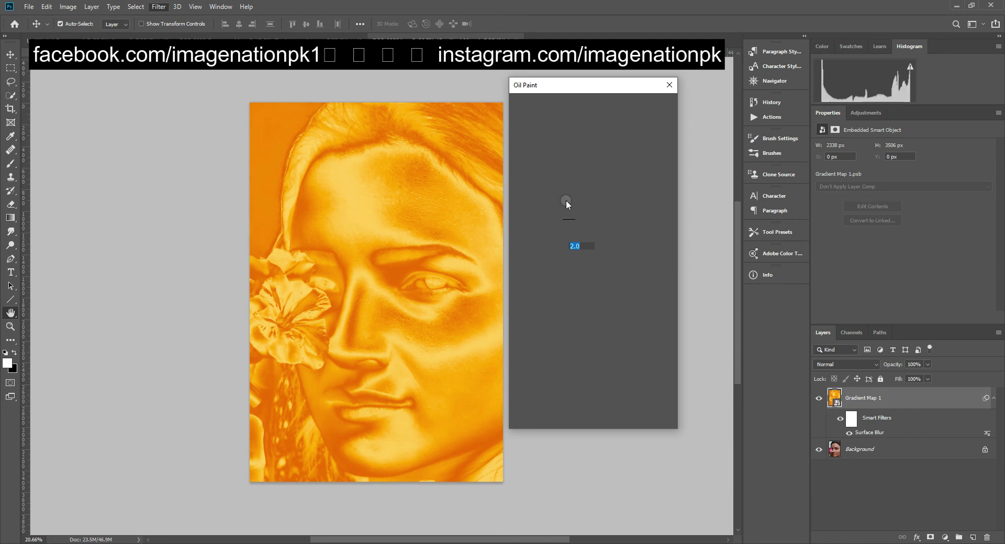
click(586, 246)
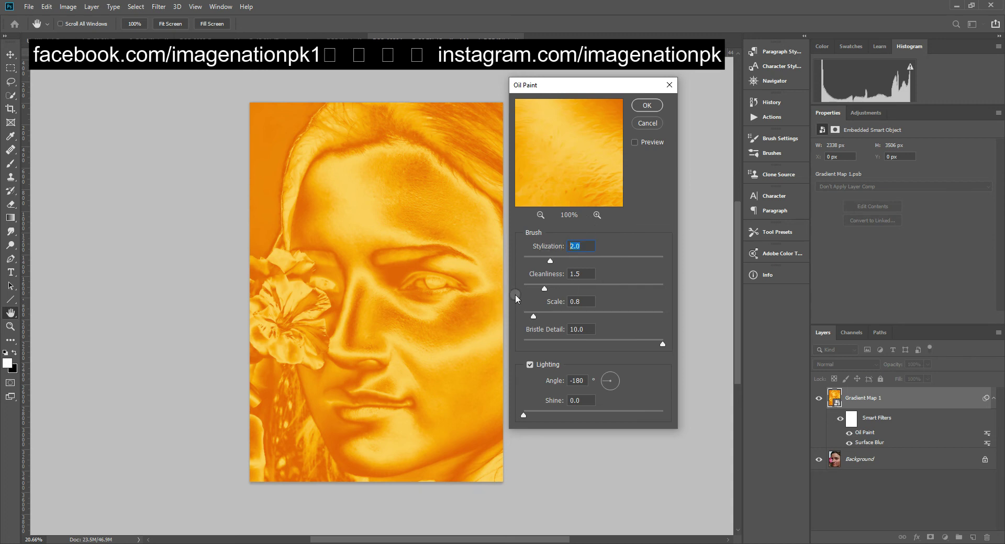
click(578, 274)
click(648, 106)
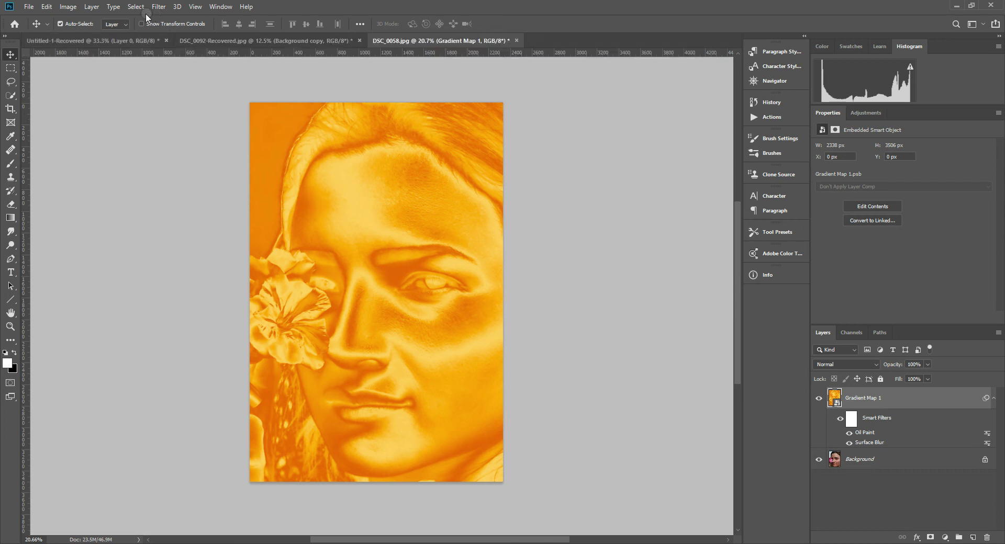
Add Filter Gallery Plastic Wrap with Highlight Strength 20, Detail 1, Smoothness 15.
click(159, 6)
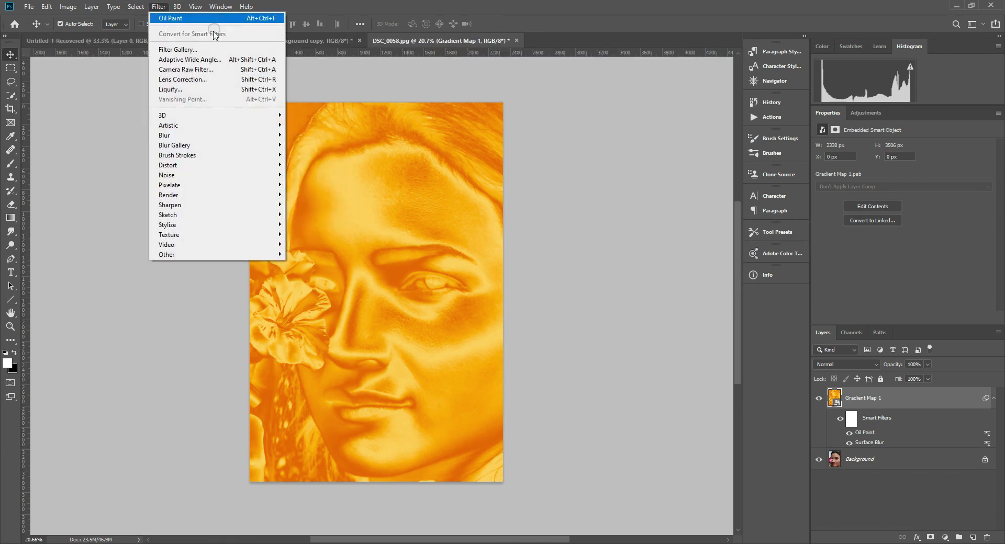
click(181, 50)
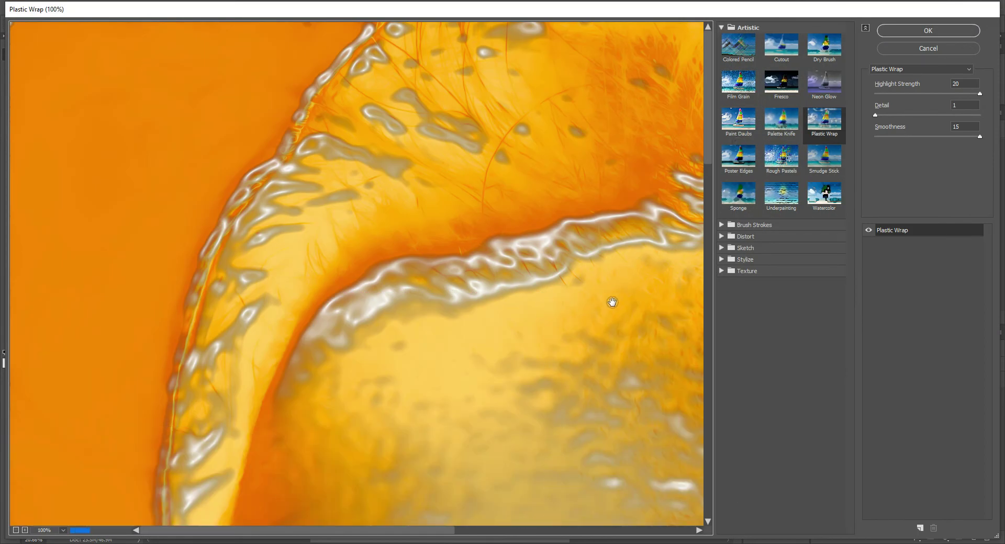
key(ctrl+0)
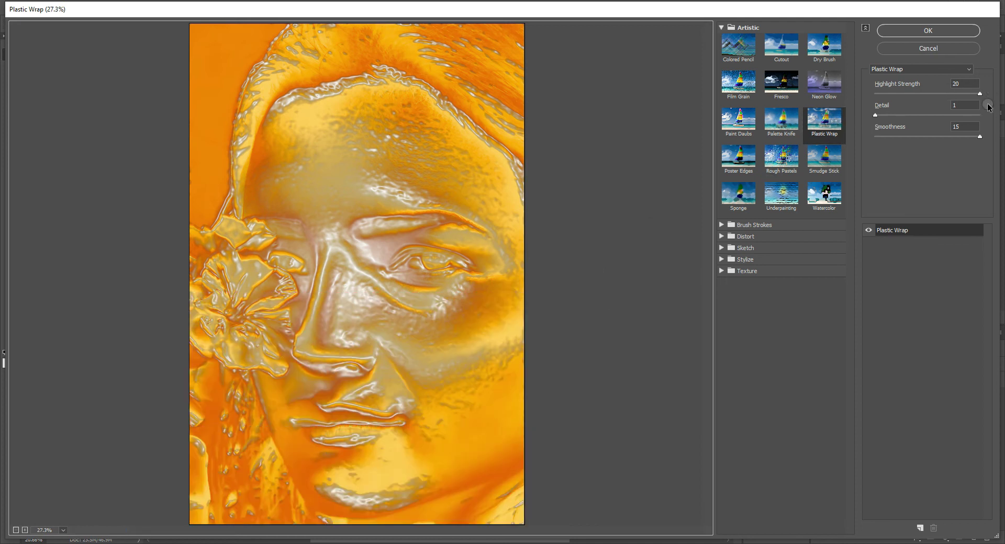
click(874, 117)
click(909, 32)
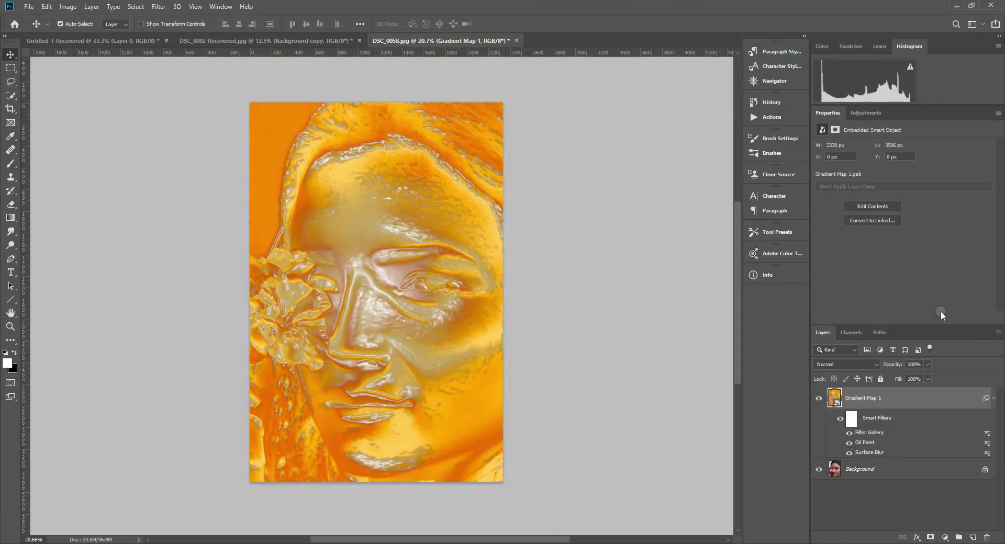
Blend the Plastic Wrap filter in Color Dodge mode at 20% opacity.
double_click(988, 437)
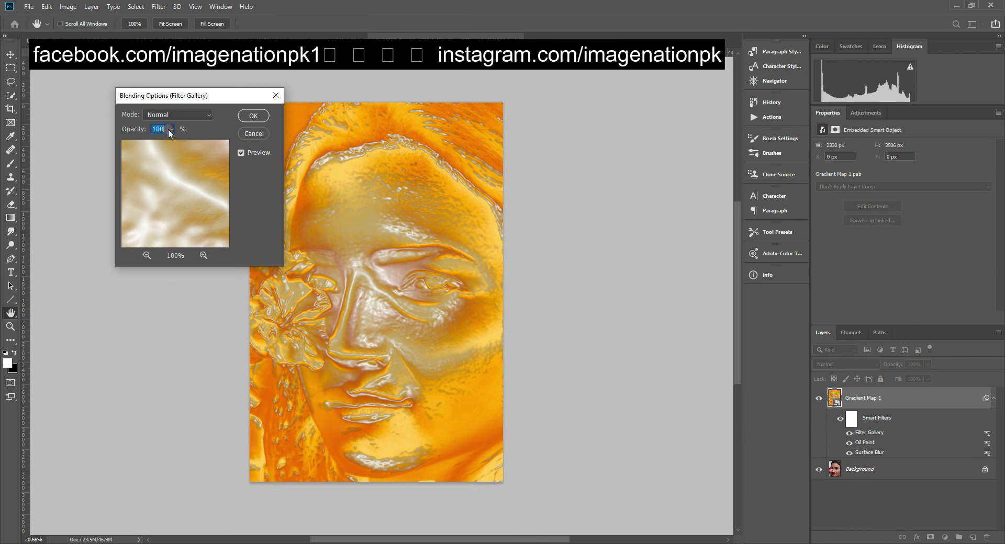
click(176, 116)
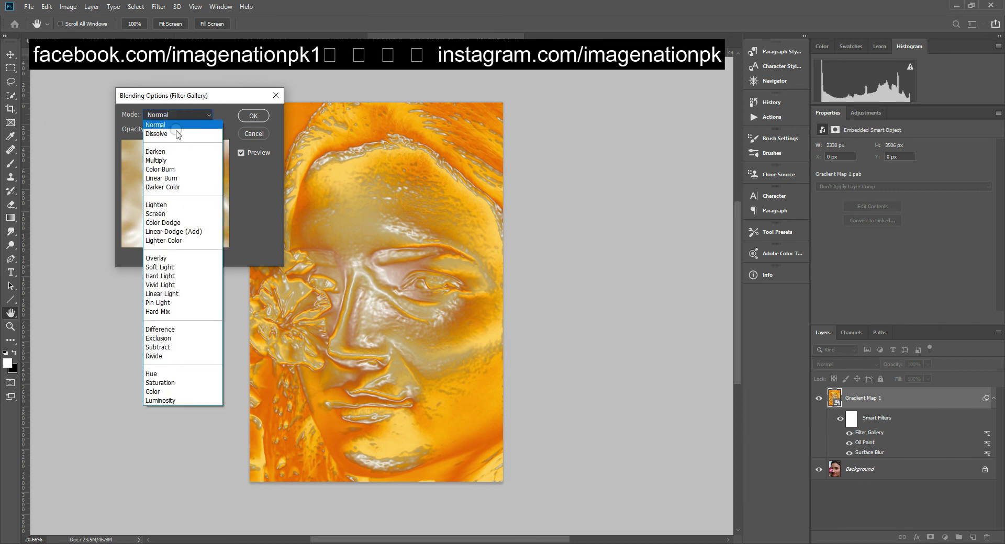
click(173, 217)
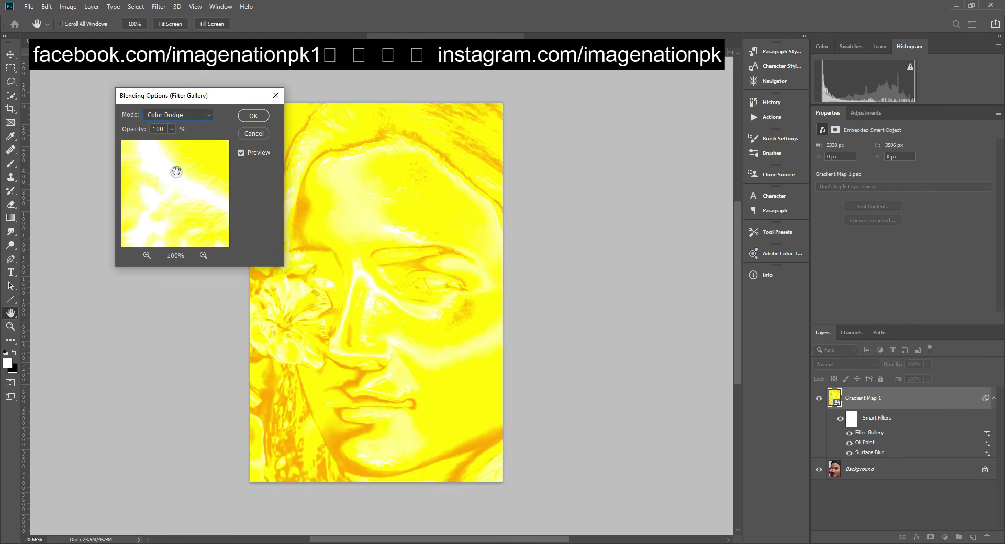
drag(173, 132, 131, 146)
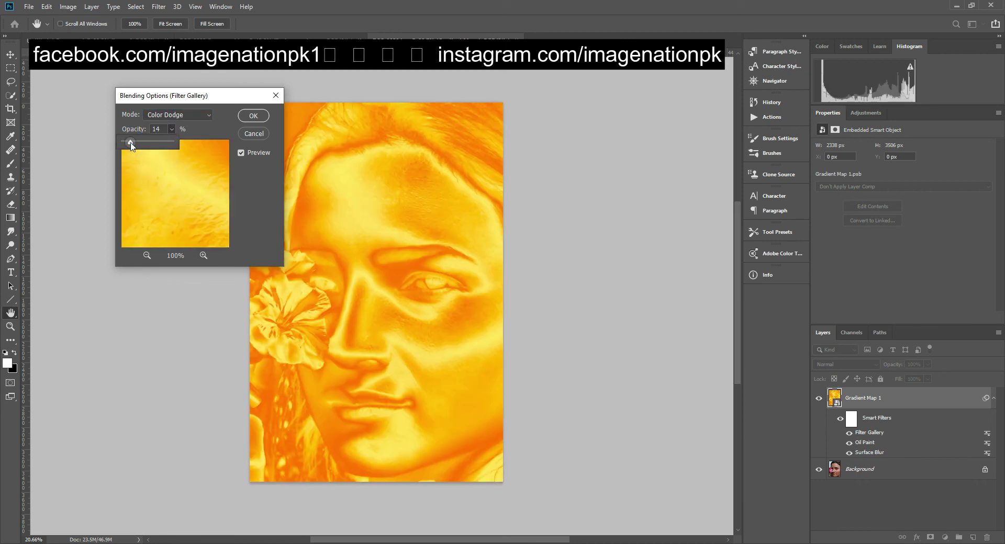
drag(131, 146, 134, 147)
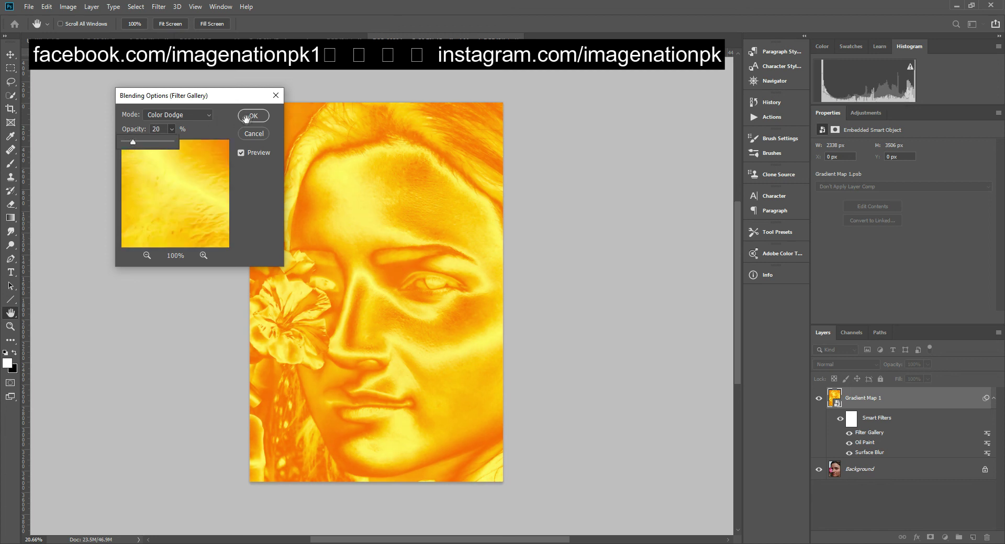
click(256, 117)
click(254, 116)
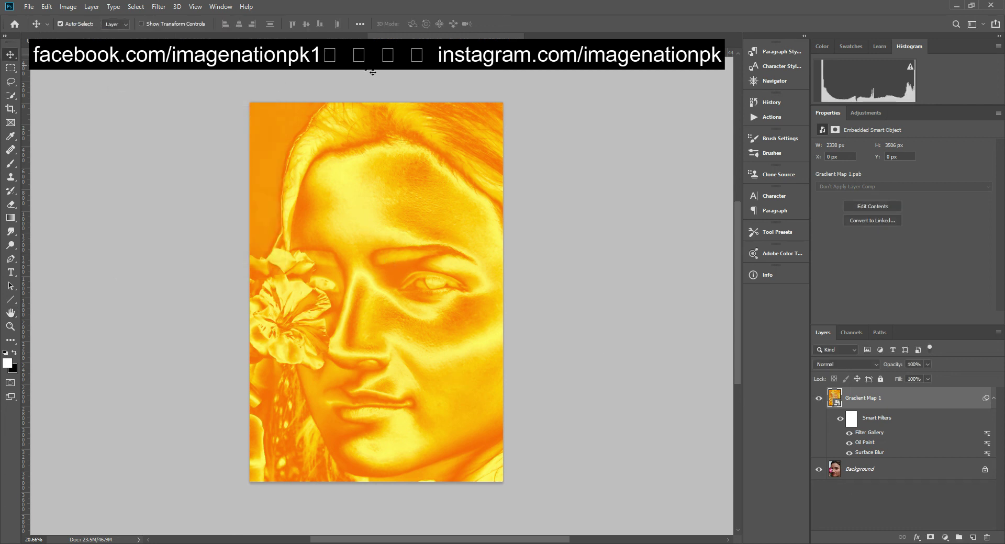
Select the original Background layer in the Layers panel.
click(871, 476)
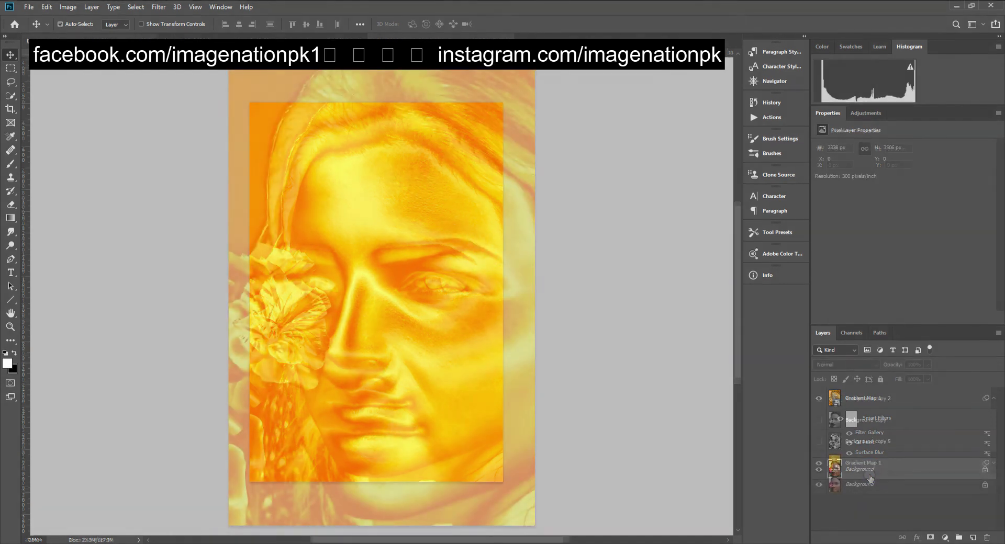